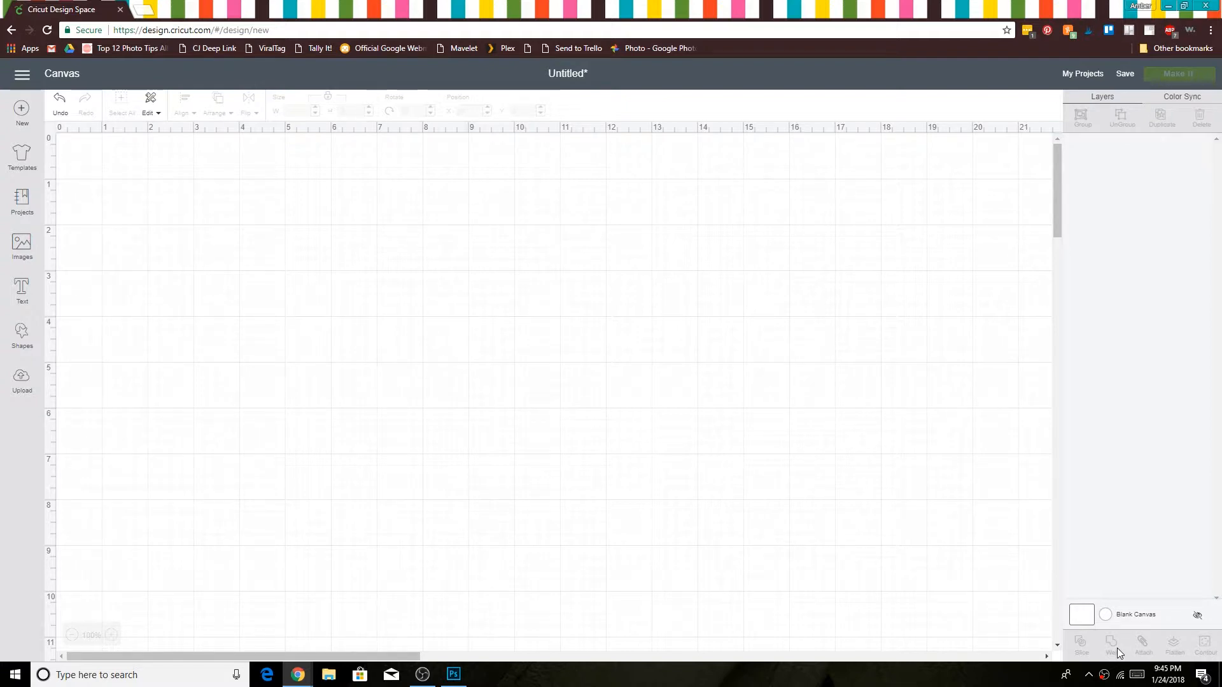
Step: Insert a basic square and a basic triangle onto the blank canvas
{"action": "left_click", "coordinate": [21, 334]}
{"action": "left_click", "coordinate": [75, 252]}
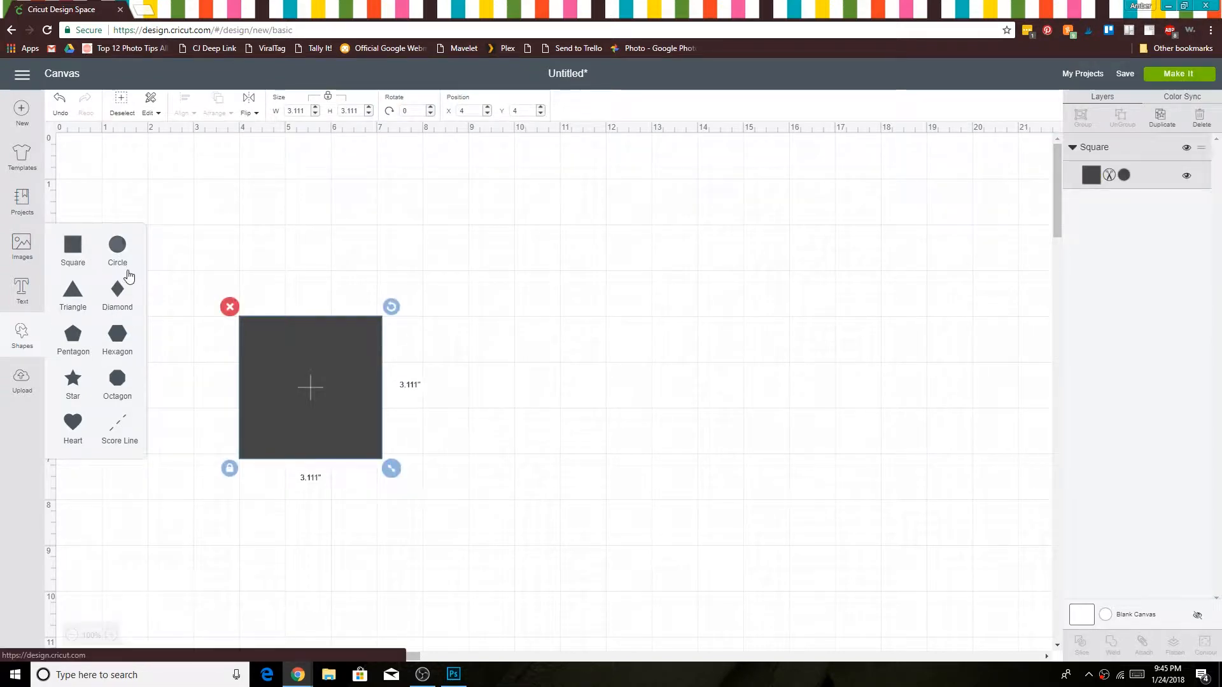
{"action": "left_click", "coordinate": [77, 296]}
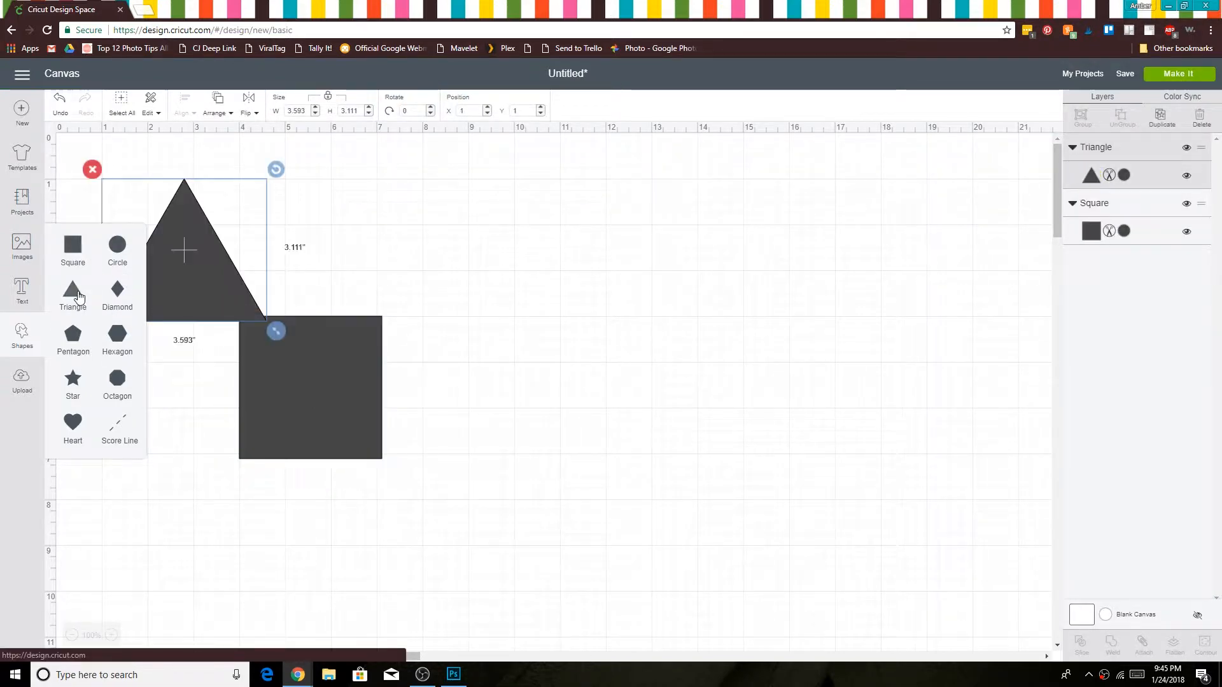
Step: Resize the triangle without locked proportions to about 3.07 by 1.81 inches and seat it on the square's upper edge as a roof
{"action": "left_click_drag", "start_coordinate": [405, 270], "coordinate": [411, 279]}
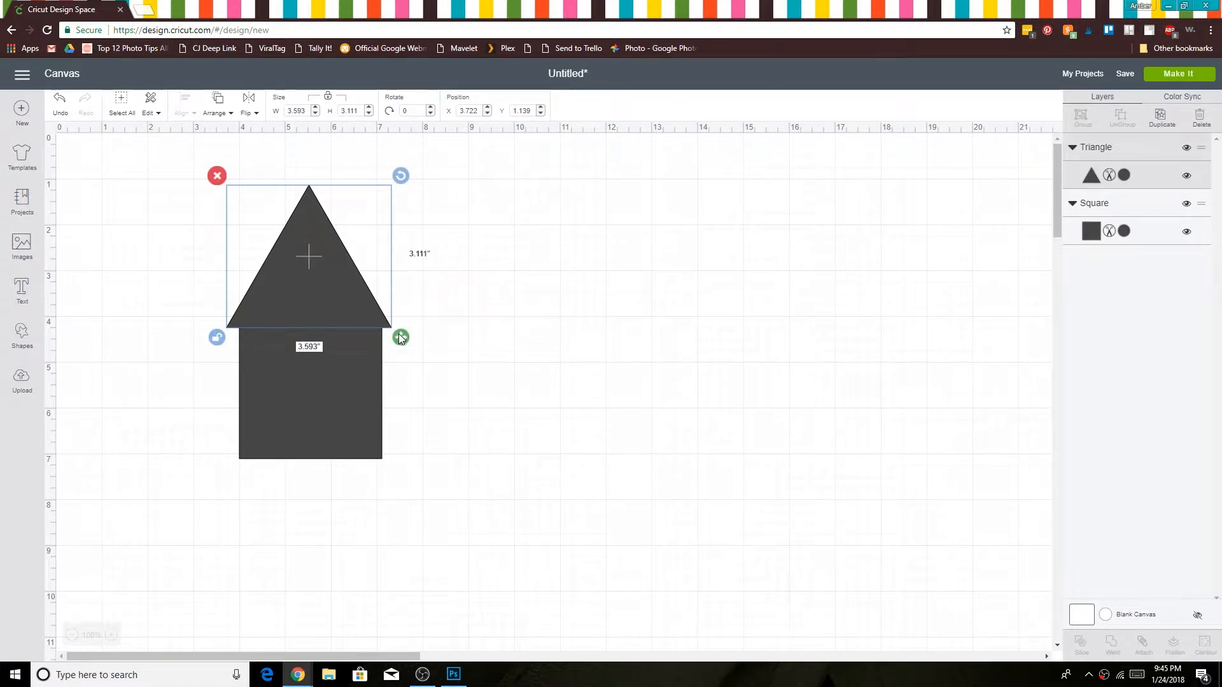
{"action": "left_click_drag", "start_coordinate": [401, 338], "coordinate": [376, 277]}
{"action": "left_click_drag", "start_coordinate": [284, 225], "coordinate": [298, 273]}
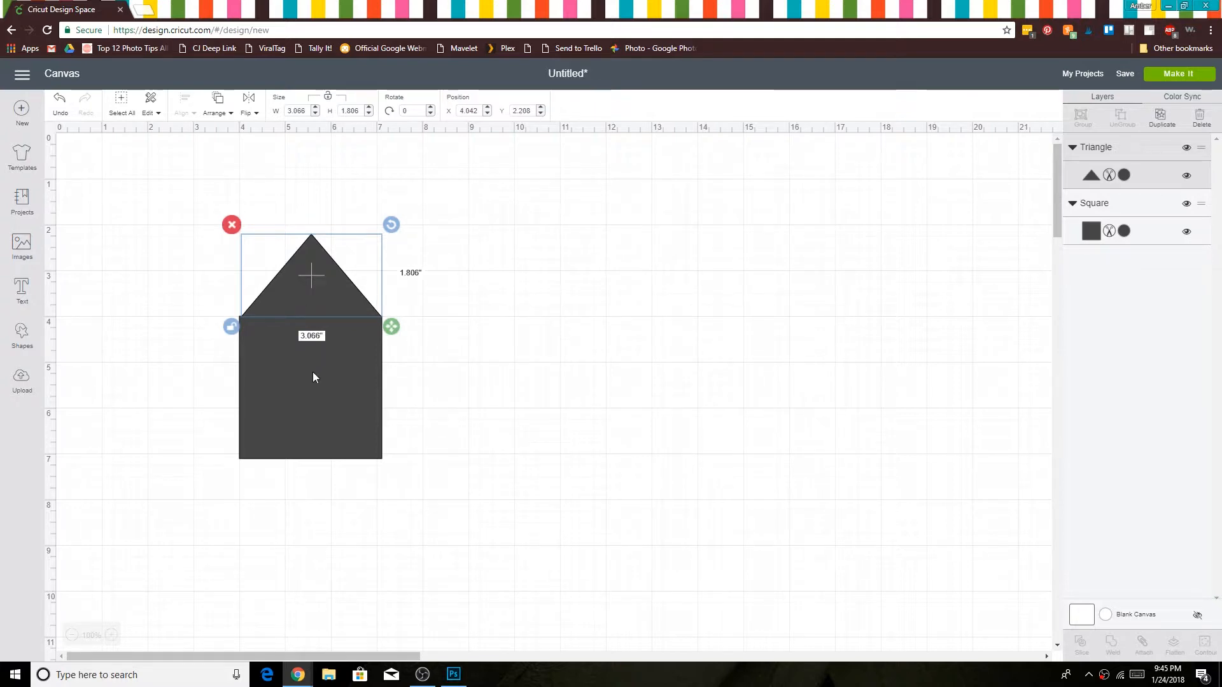
Step: Set the width of both the triangle and the square to 3 inches
{"action": "double_click", "coordinate": [308, 113]}
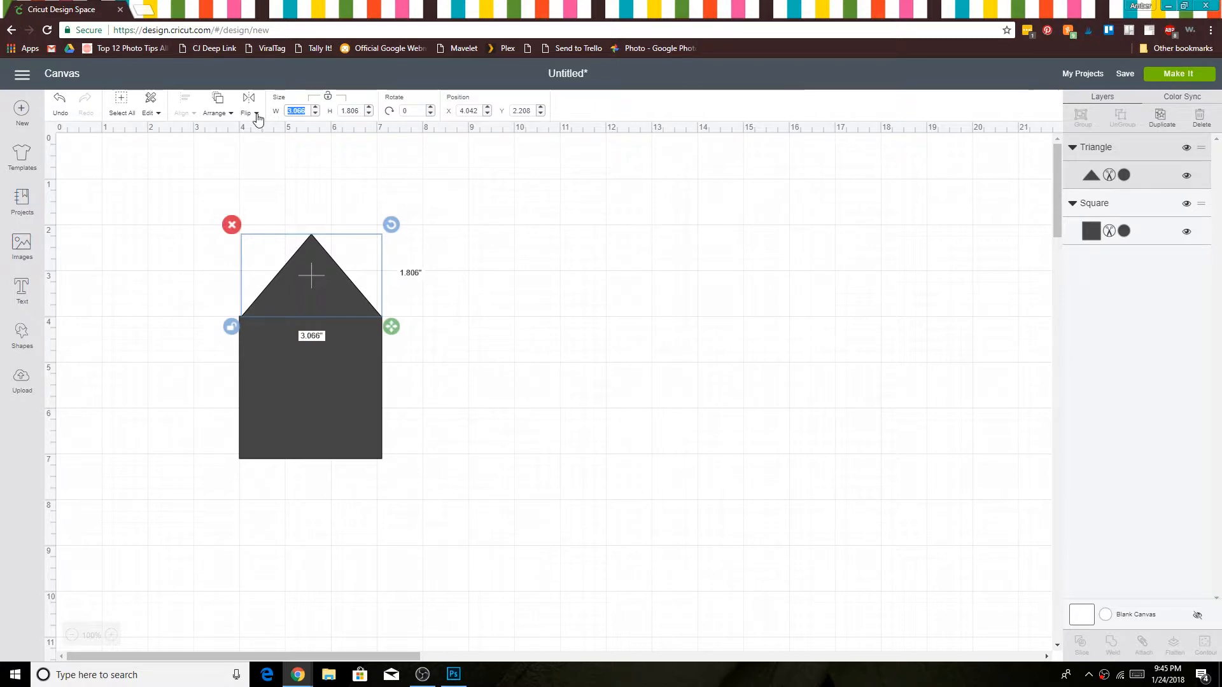
{"action": "type", "text": "3"}
{"action": "left_click", "coordinate": [303, 418]}
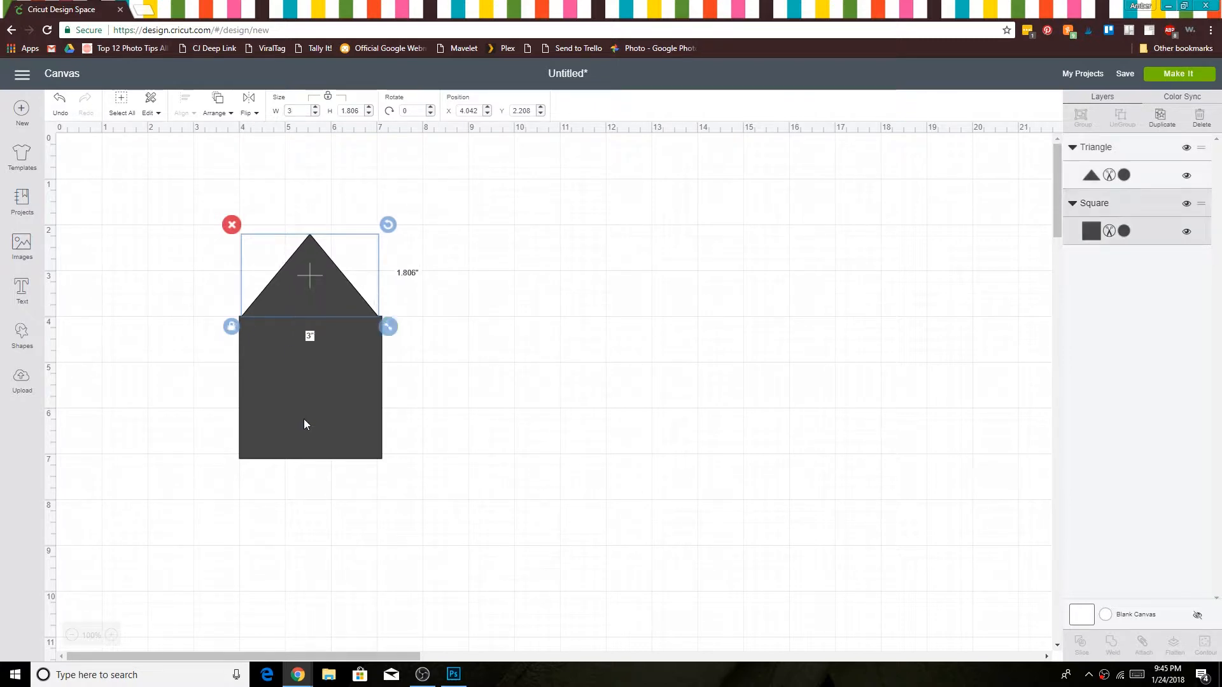
{"action": "double_click", "coordinate": [297, 111]}
{"action": "type", "text": "3"}
{"action": "key", "text": "Return"}
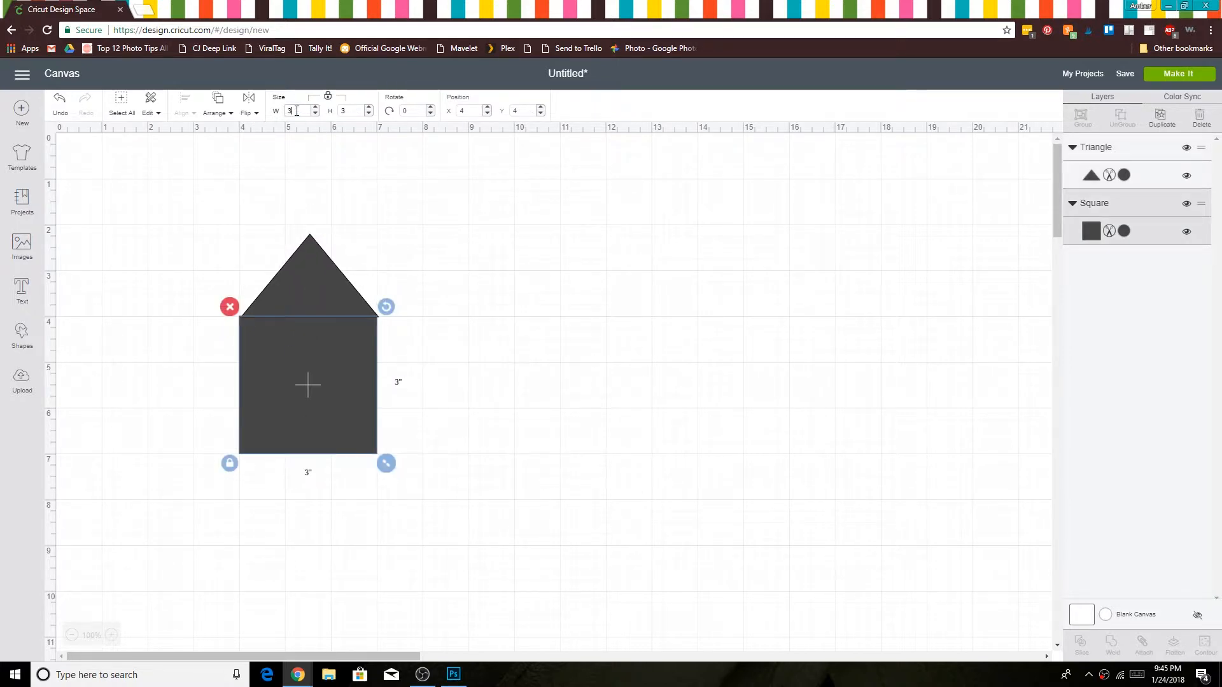
Step: Select the triangle and square together and align them with Center Horizontally
{"action": "left_click", "coordinate": [489, 472]}
{"action": "left_click_drag", "start_coordinate": [430, 453], "coordinate": [240, 248]}
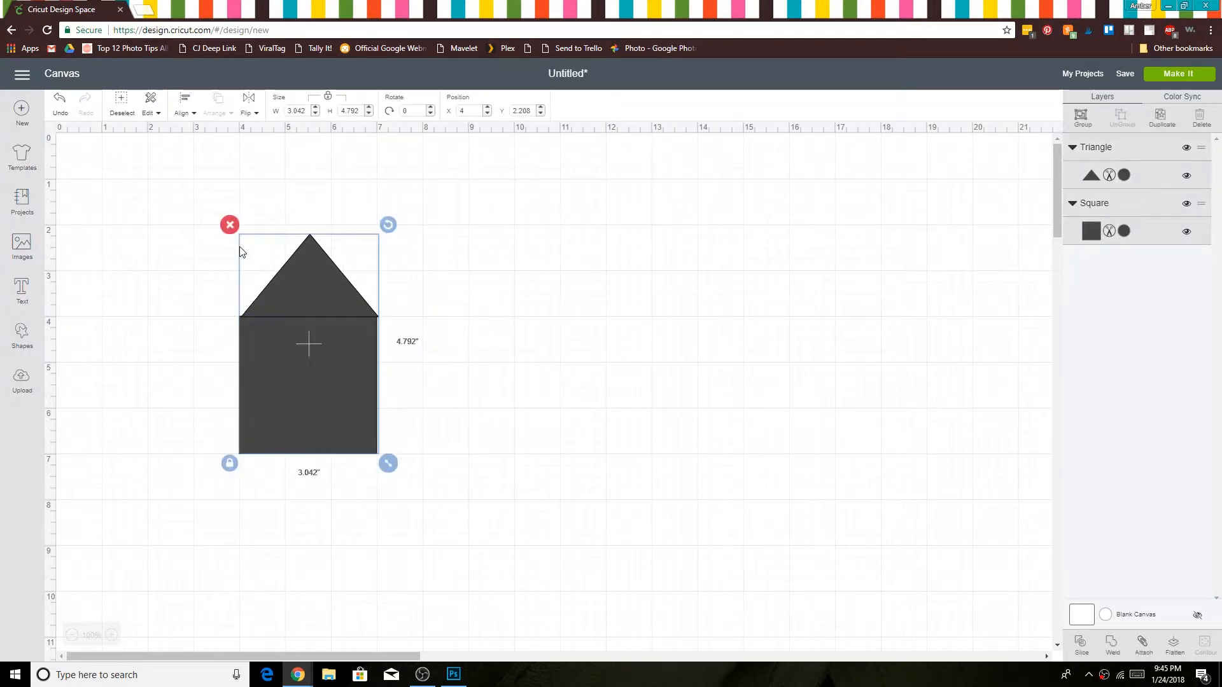
{"action": "left_click", "coordinate": [184, 116]}
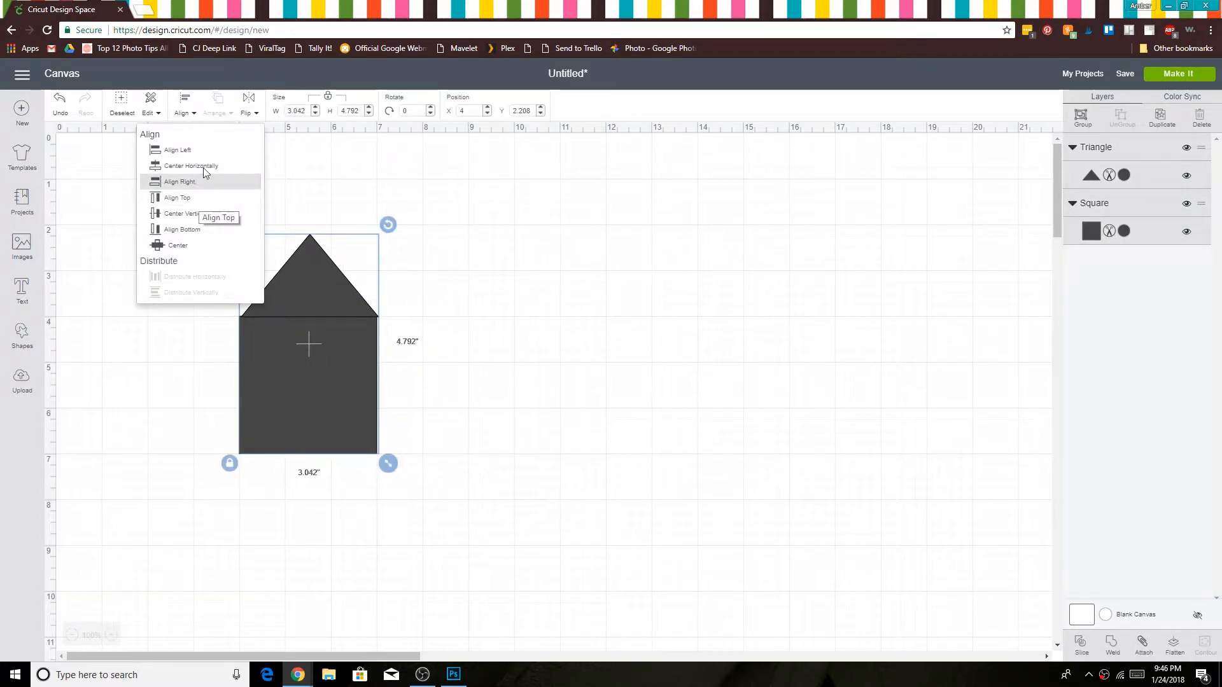
{"action": "left_click", "coordinate": [204, 167]}
{"action": "left_click", "coordinate": [188, 412]}
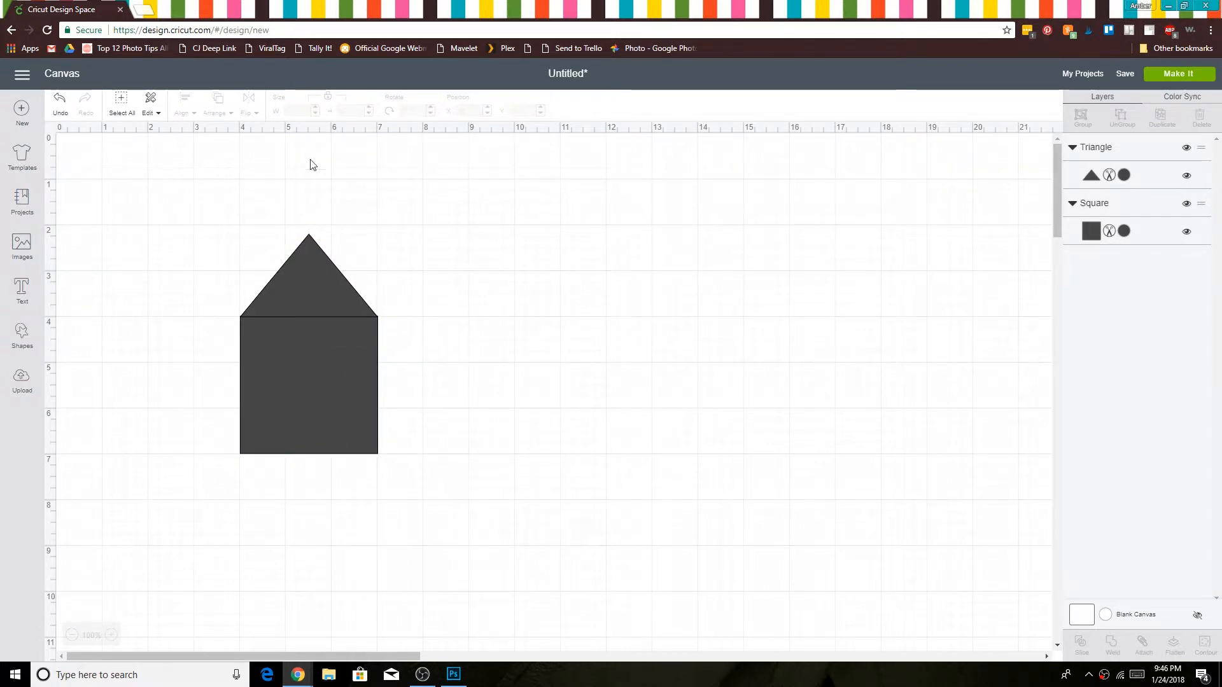
Step: Try welding the triangle and square into one shape and moving it to the middle of the canvas
{"action": "left_click_drag", "start_coordinate": [221, 282], "coordinate": [409, 477]}
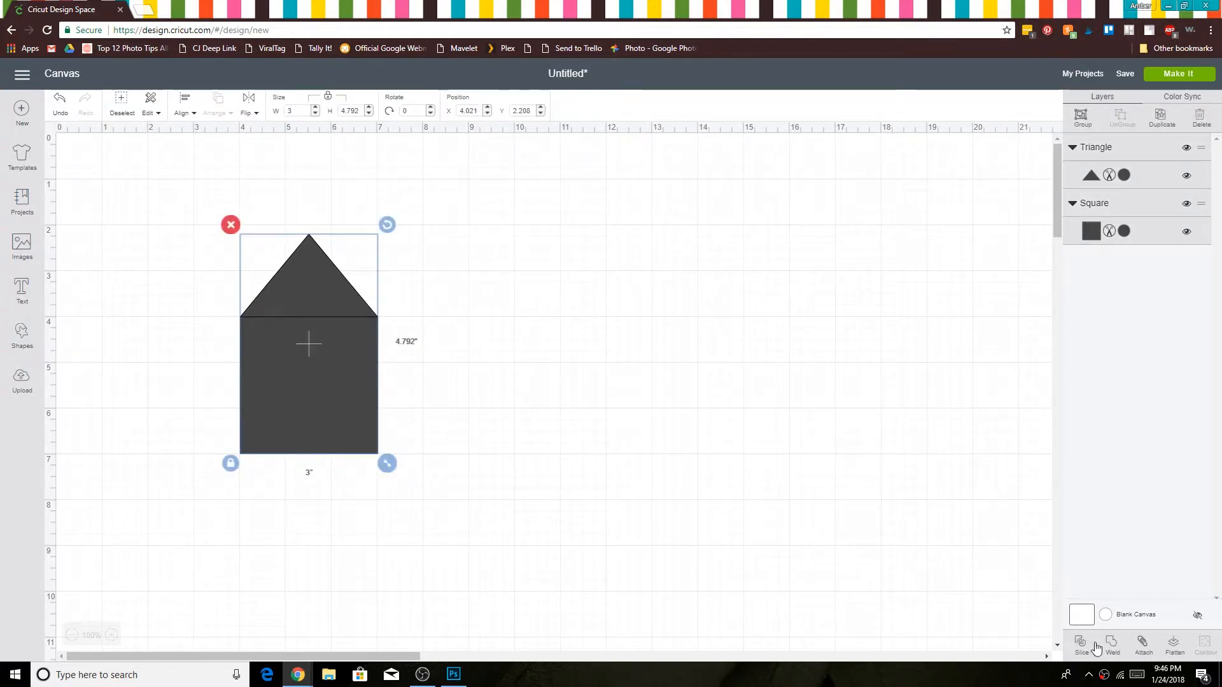
{"action": "left_click", "coordinate": [1120, 654]}
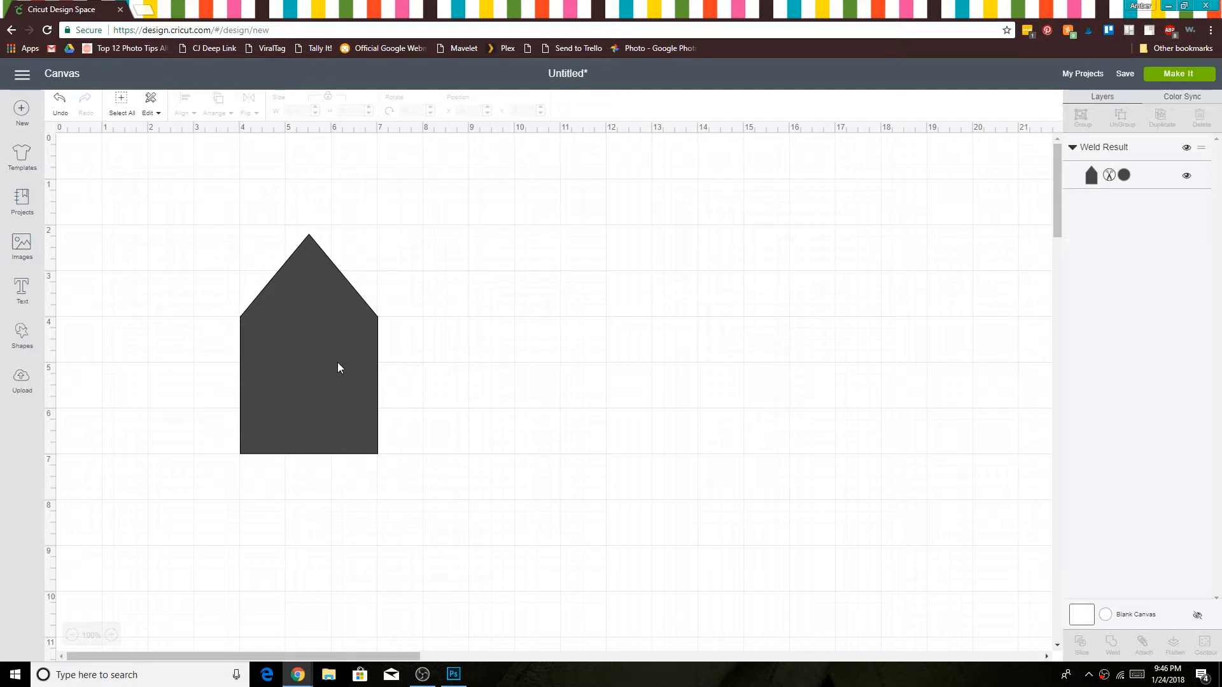
{"action": "left_click_drag", "start_coordinate": [337, 361], "coordinate": [617, 388]}
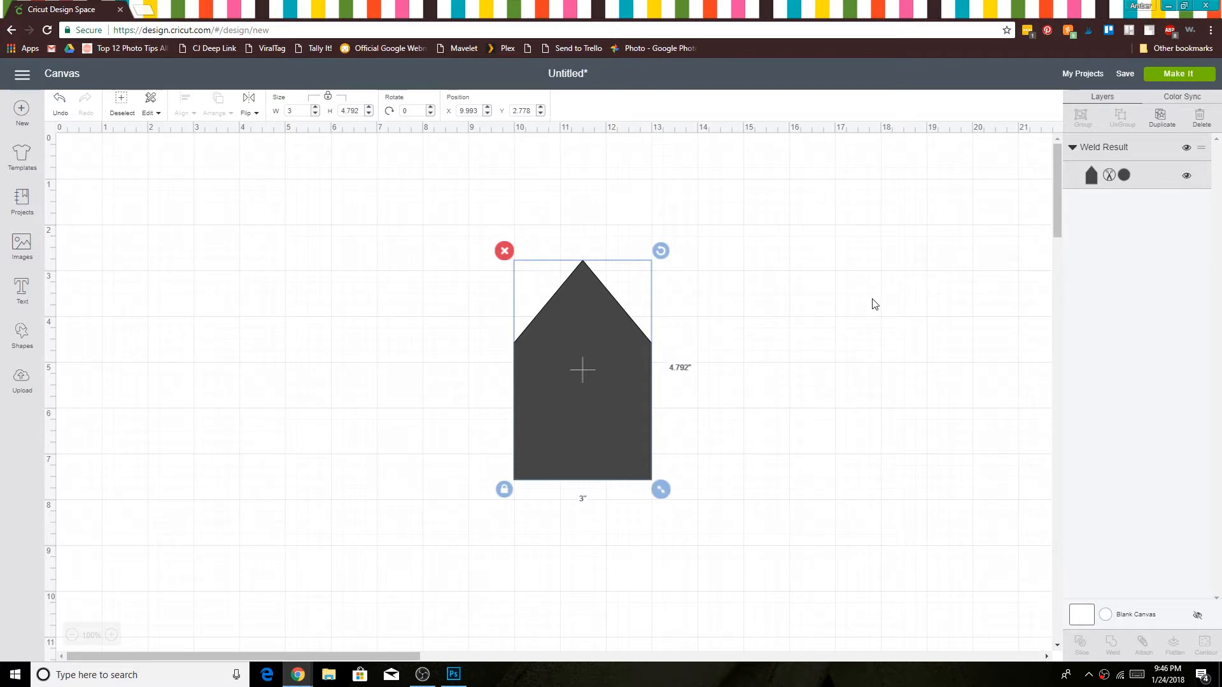
{"action": "key", "text": "ctrl+z"}
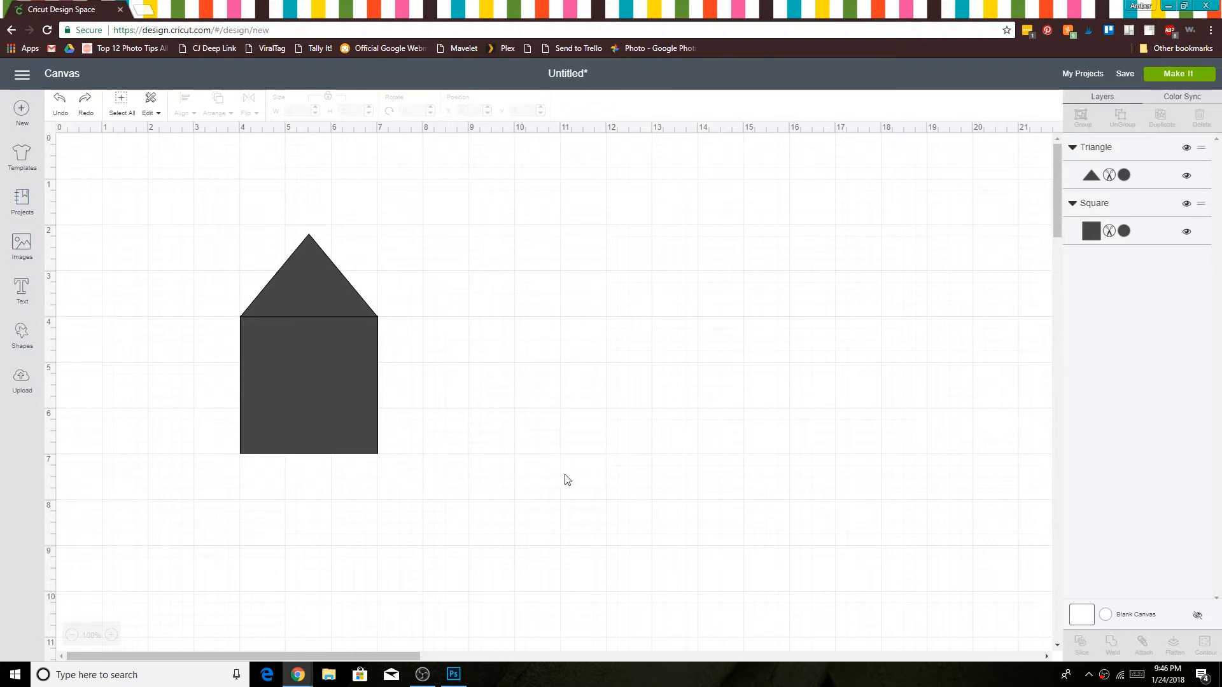
Step: Weld the triangle and square into a single house shape
{"action": "left_click_drag", "start_coordinate": [429, 431], "coordinate": [347, 304]}
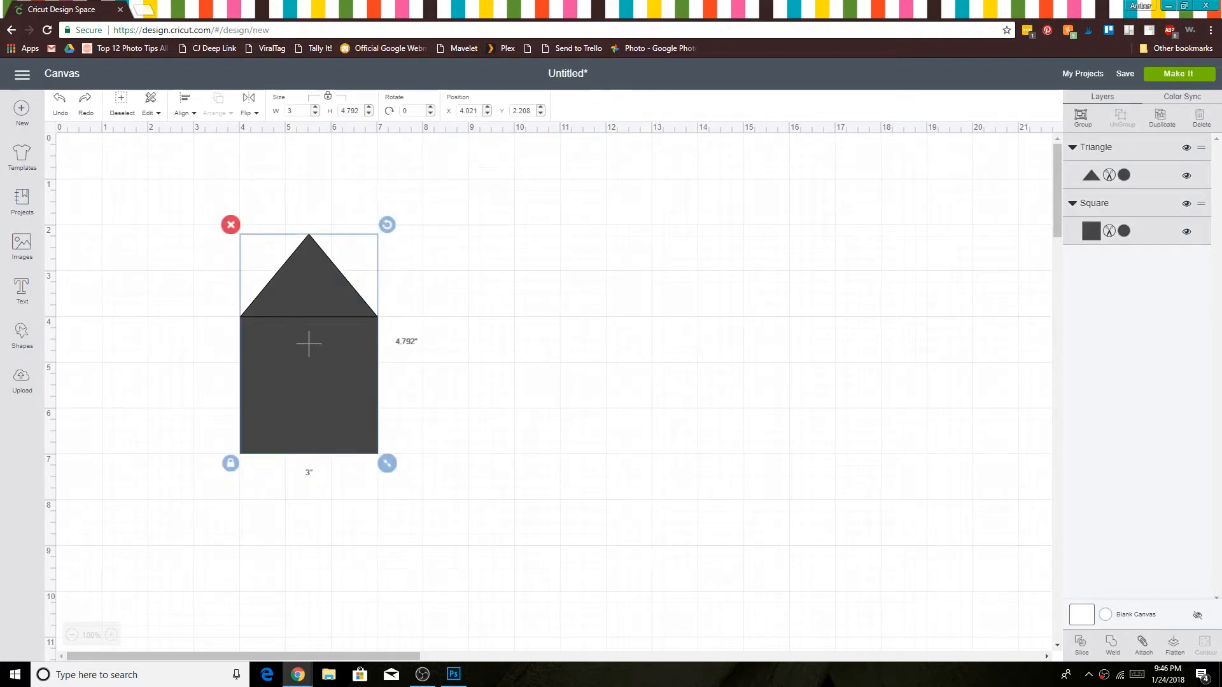
{"action": "left_click", "coordinate": [1112, 646]}
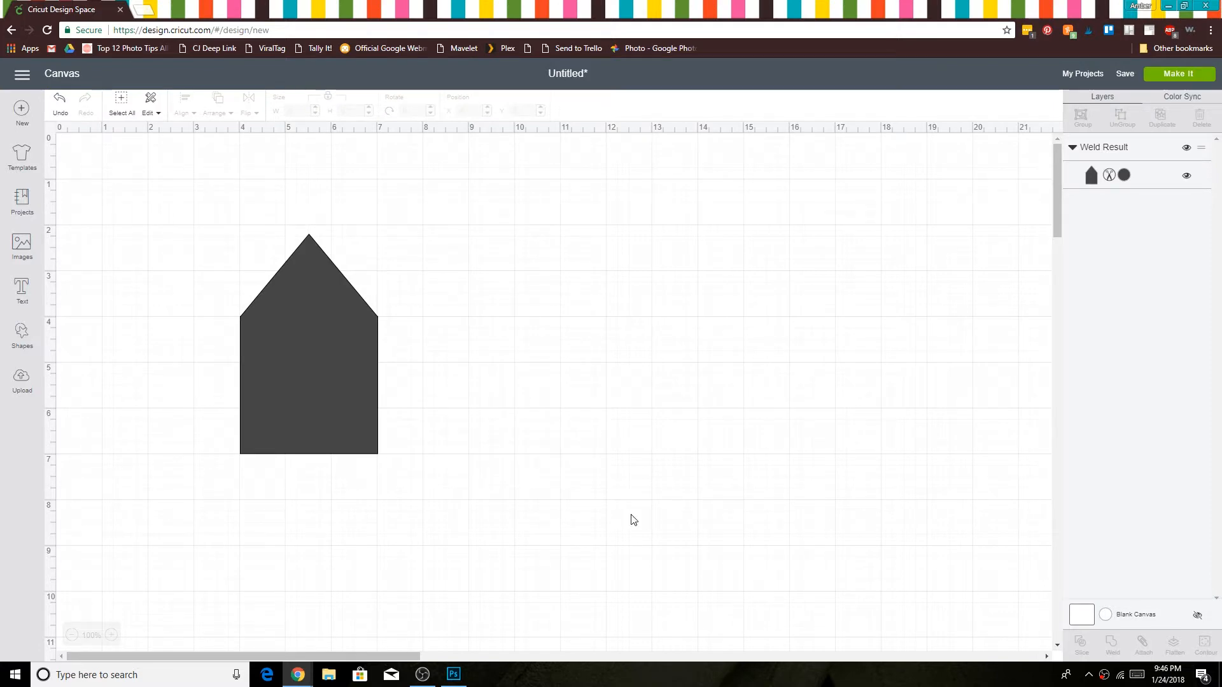
Step: Add the text "Hello" below the house and set its font to Aberfoyle Park
{"action": "left_click", "coordinate": [19, 292]}
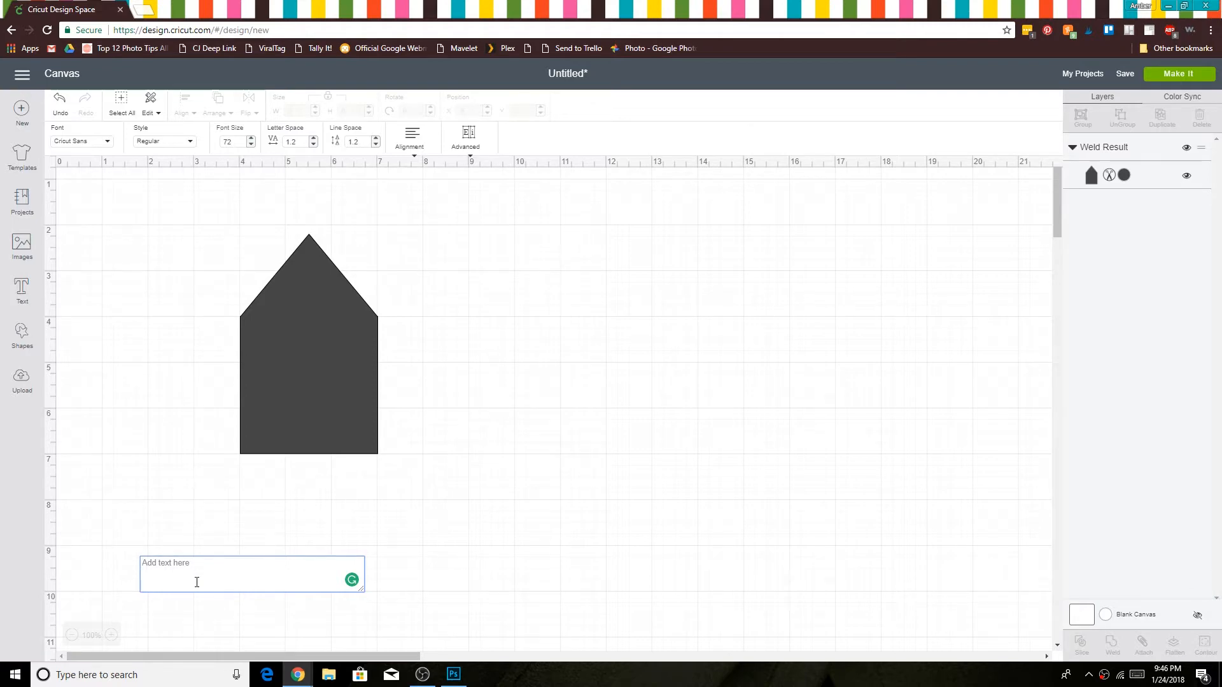
{"action": "type", "text": "Hell"}
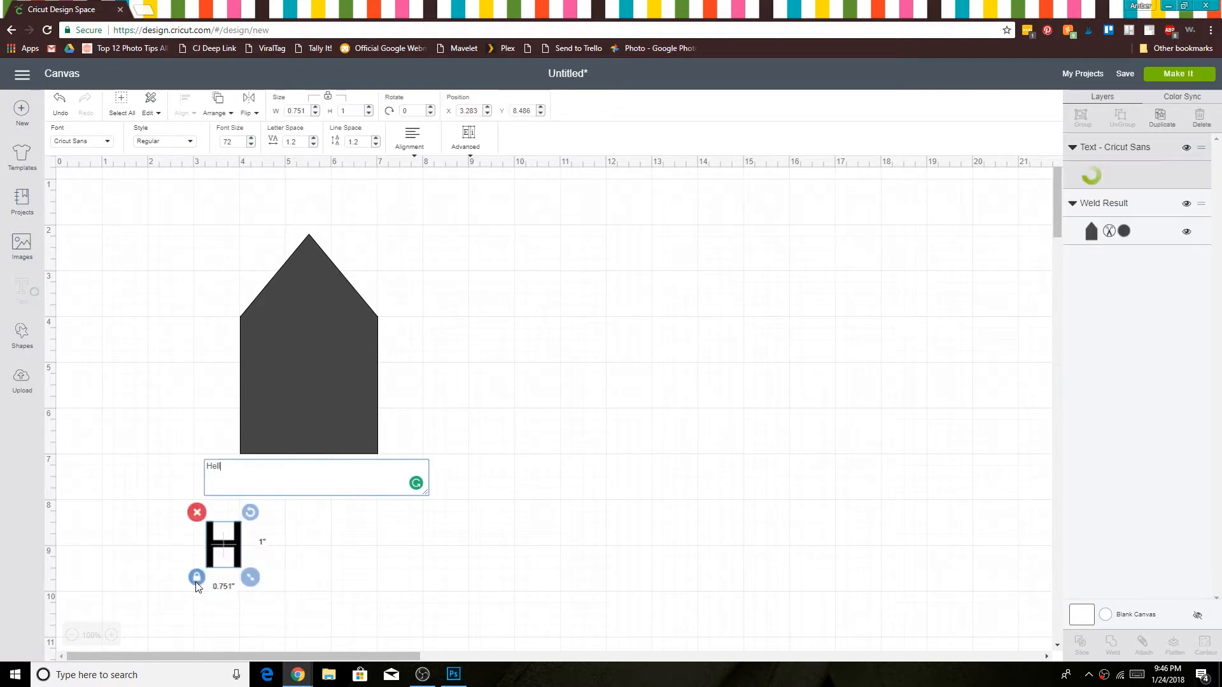
{"action": "type", "text": "o"}
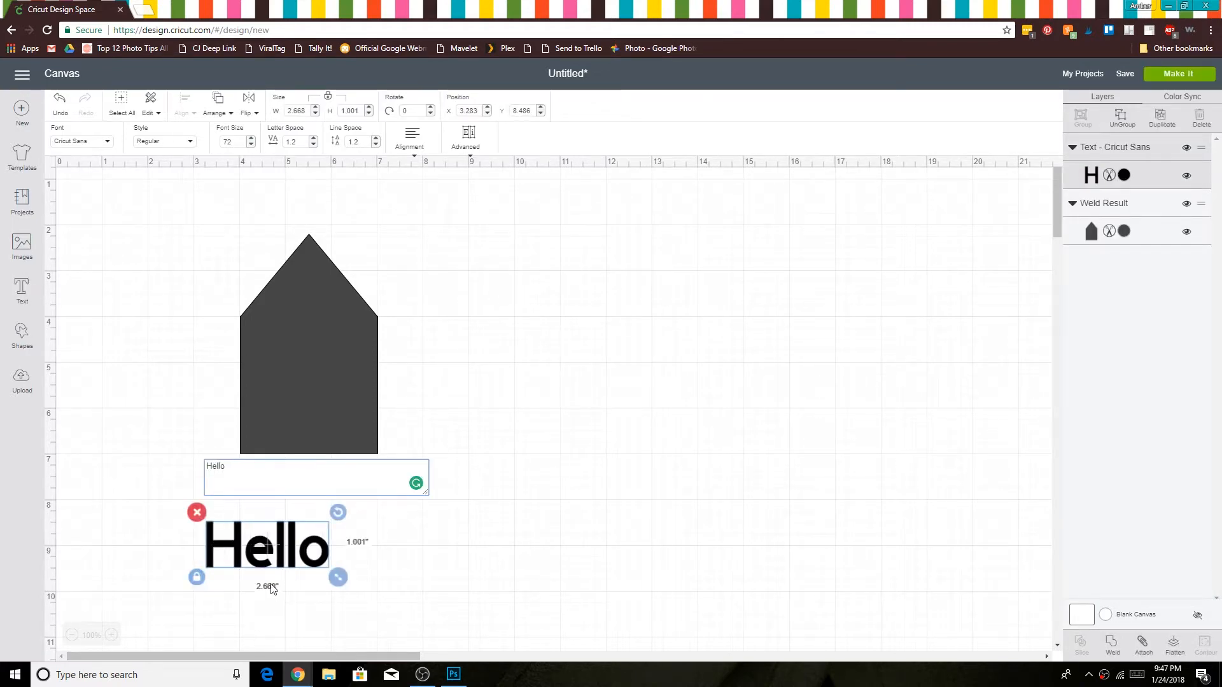
{"action": "left_click", "coordinate": [105, 145]}
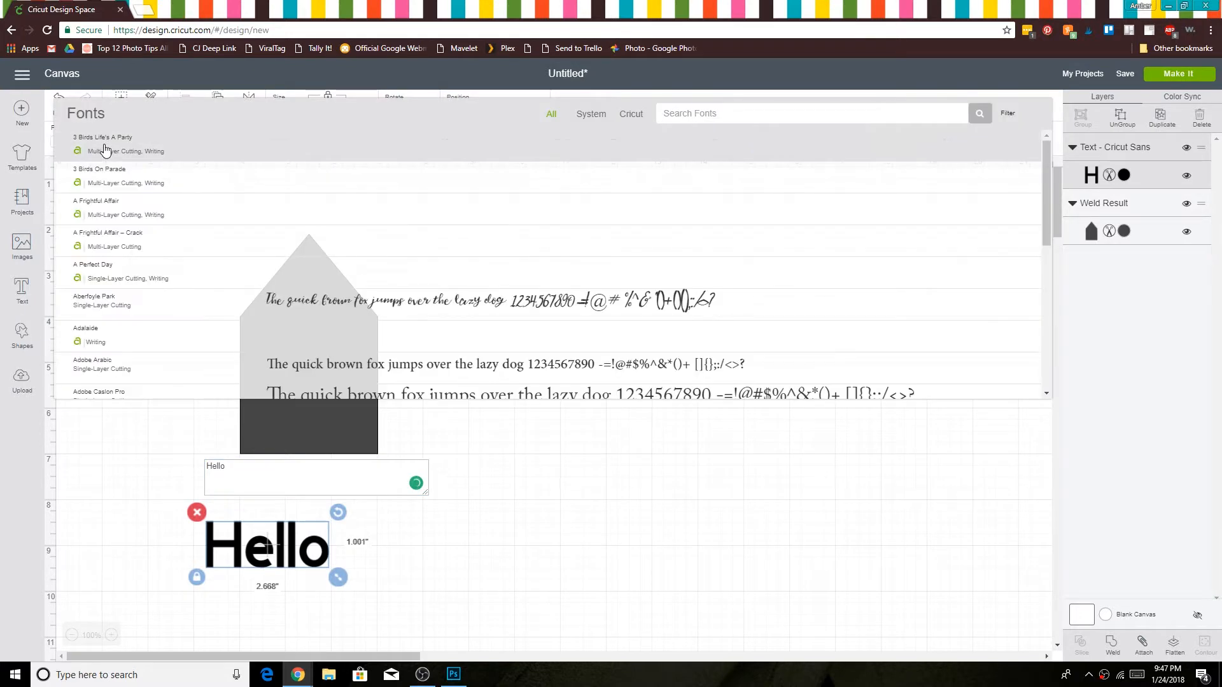
{"action": "left_click", "coordinate": [303, 312]}
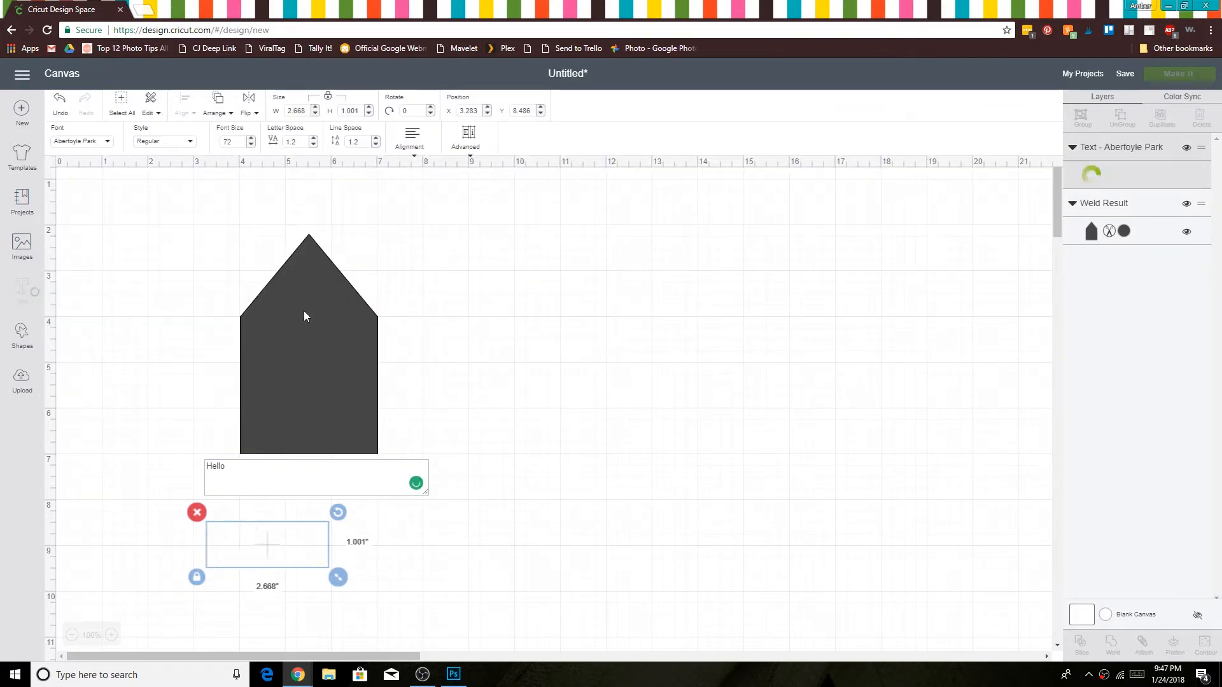
{"action": "left_click", "coordinate": [366, 604]}
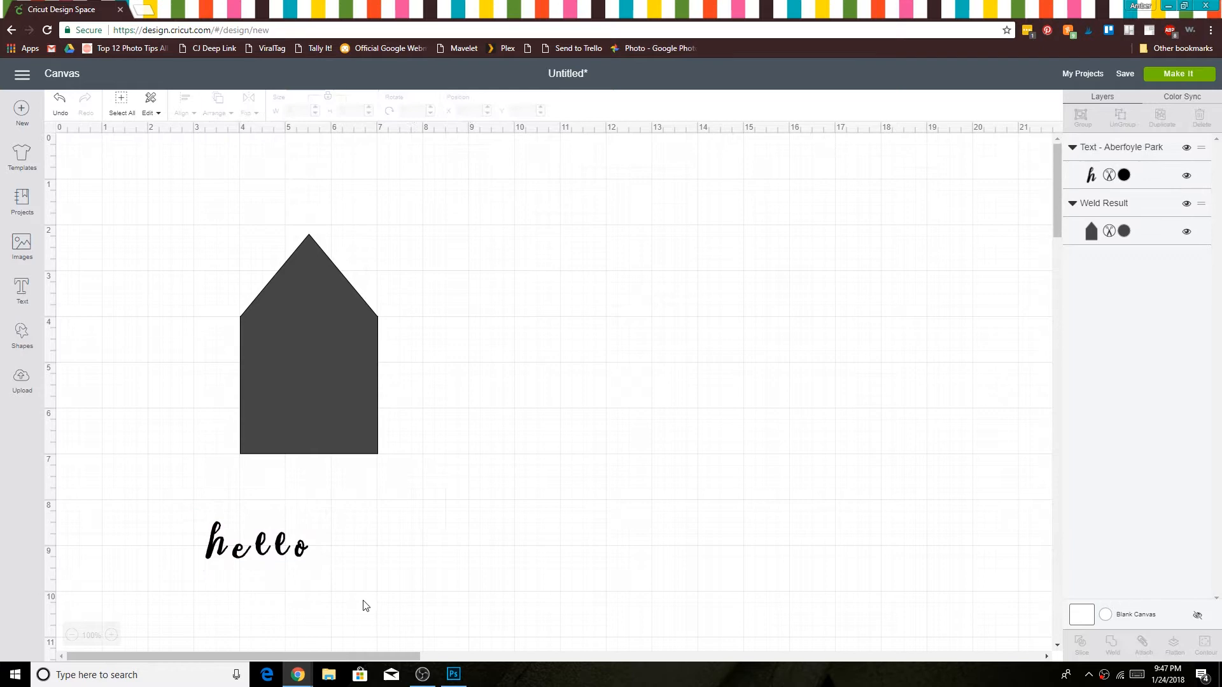
Step: Enlarge the hello text to about 8.87 inches wide and place it beside the house at about X 9.64, Y 2.82
{"action": "left_click", "coordinate": [284, 548]}
{"action": "left_click_drag", "start_coordinate": [322, 566], "coordinate": [622, 622]}
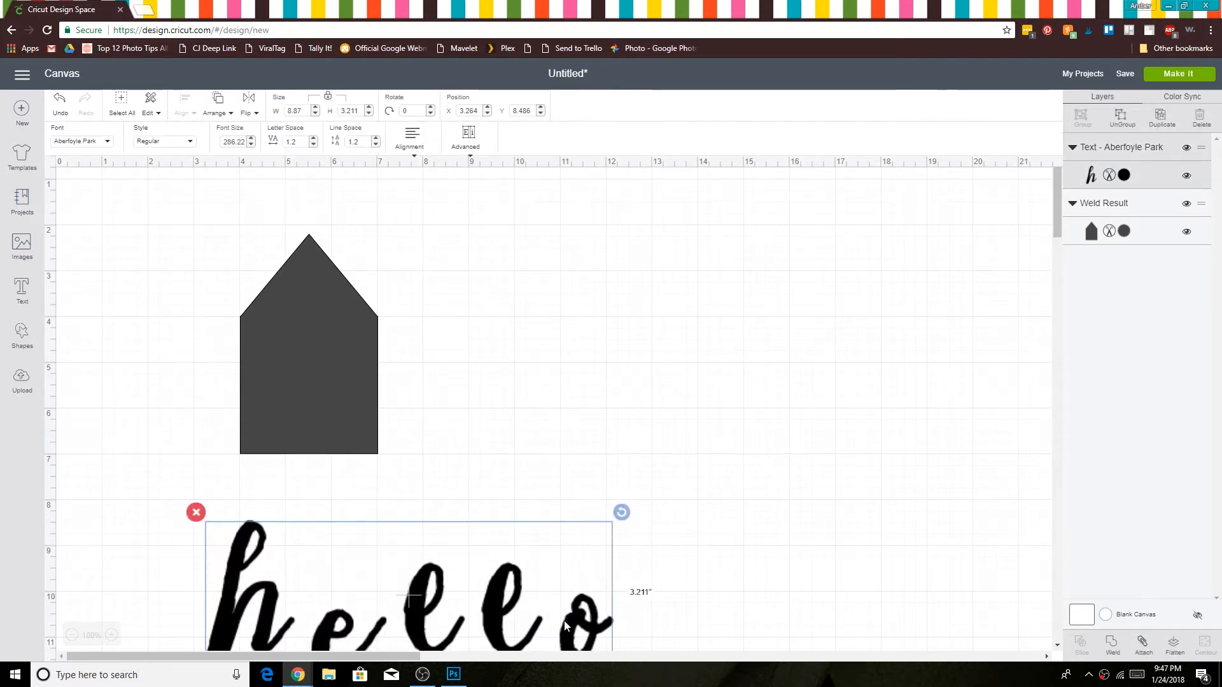
{"action": "left_click_drag", "start_coordinate": [511, 612], "coordinate": [804, 352]}
{"action": "left_click", "coordinate": [746, 504]}
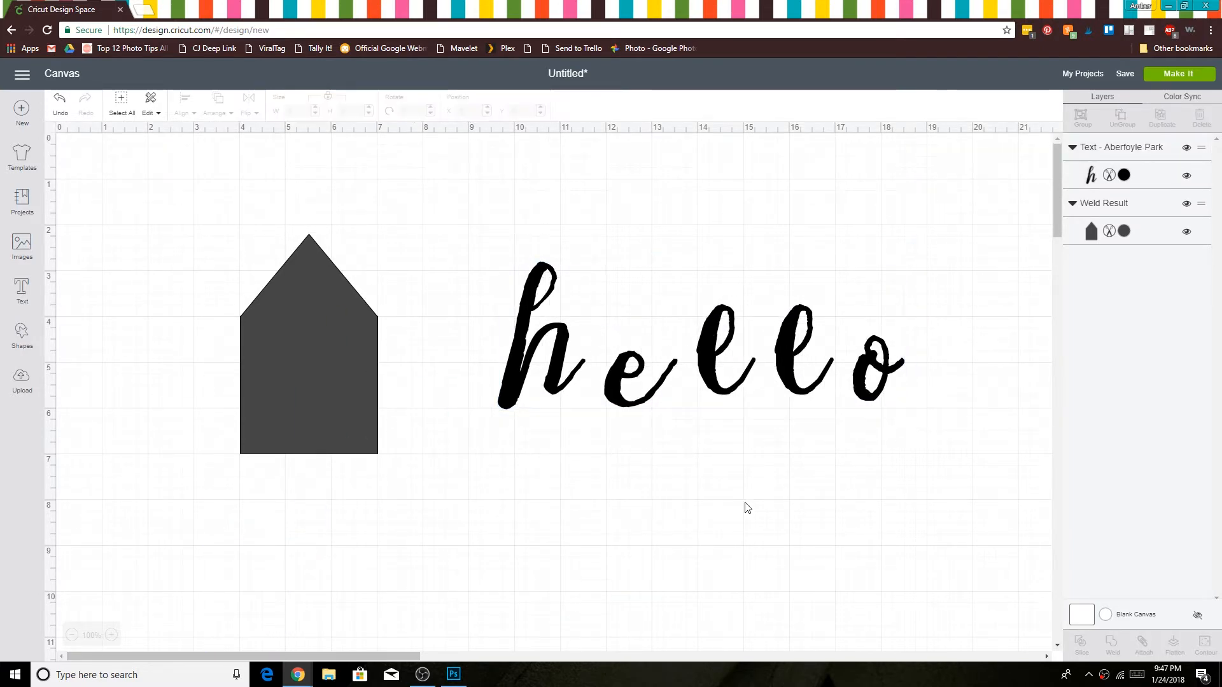
Step: Ungroup the hello text and move its letters together so each one overlaps the previous letter like connected script
{"action": "left_click", "coordinate": [799, 390]}
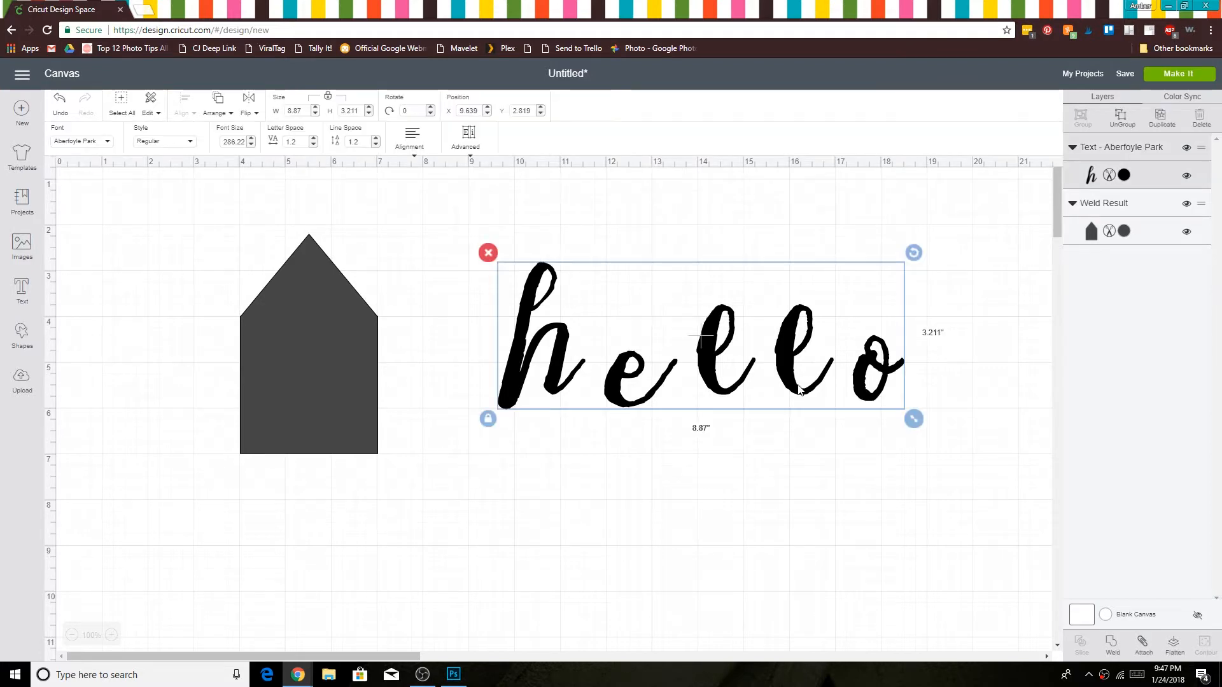
{"action": "left_click", "coordinate": [1120, 116]}
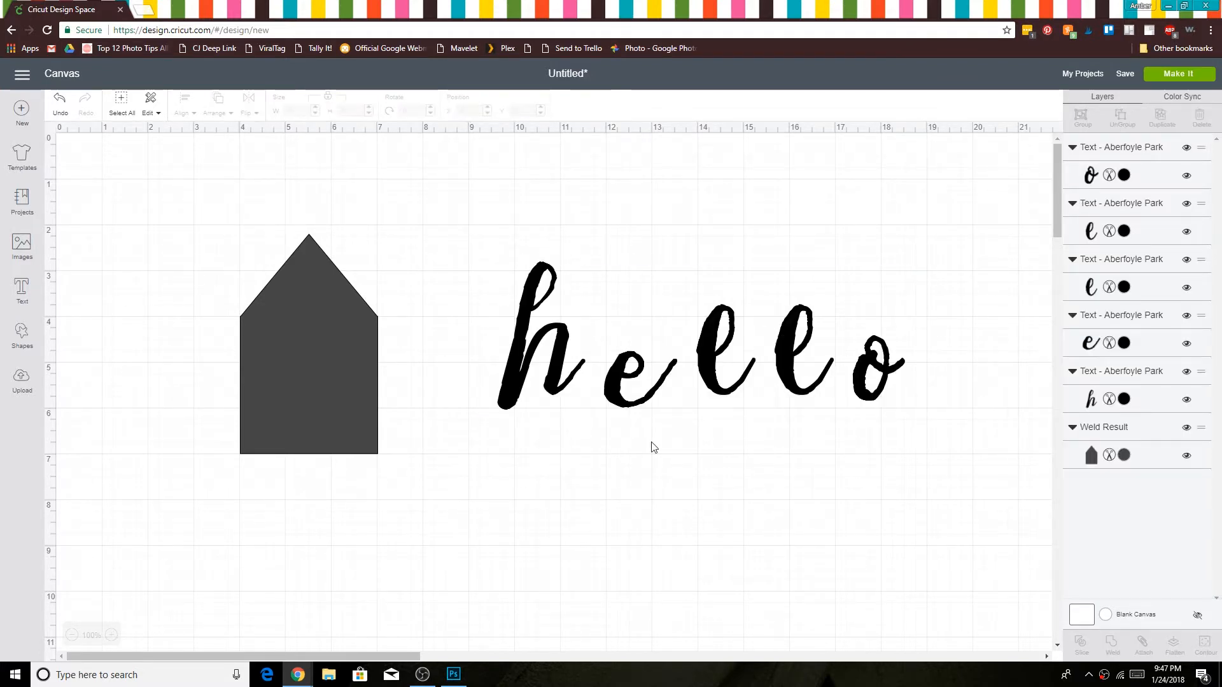
{"action": "left_click_drag", "start_coordinate": [613, 388], "coordinate": [579, 388]}
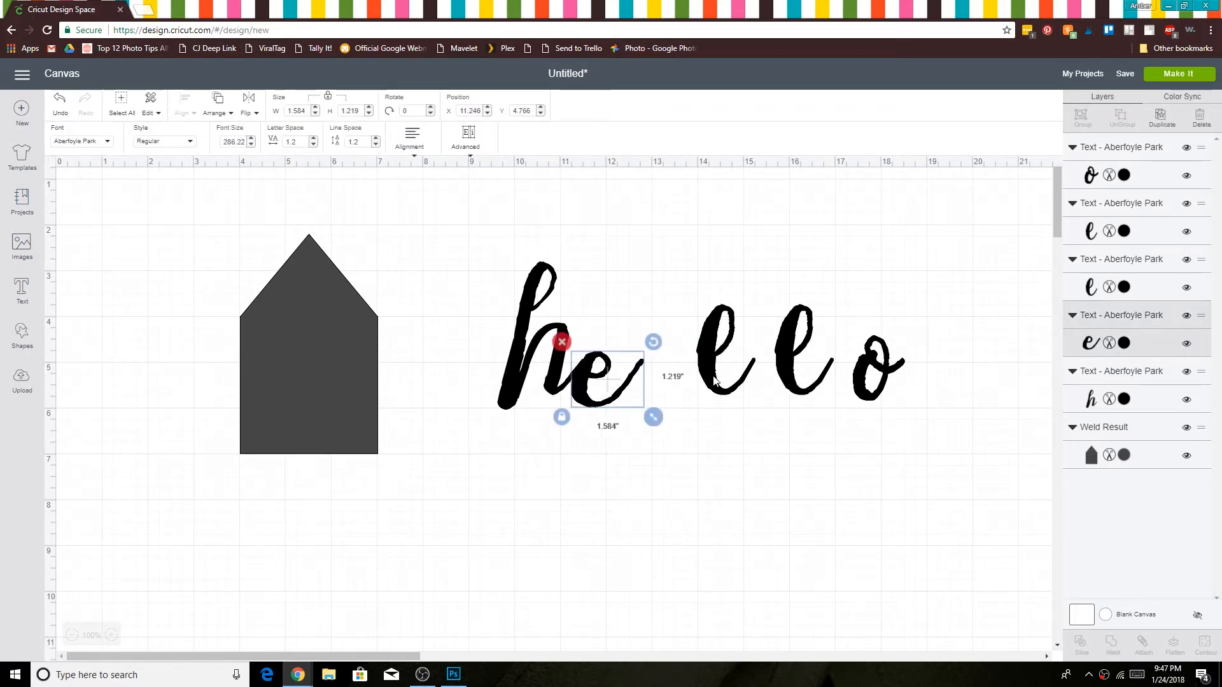
{"action": "left_click_drag", "start_coordinate": [714, 379], "coordinate": [657, 380]}
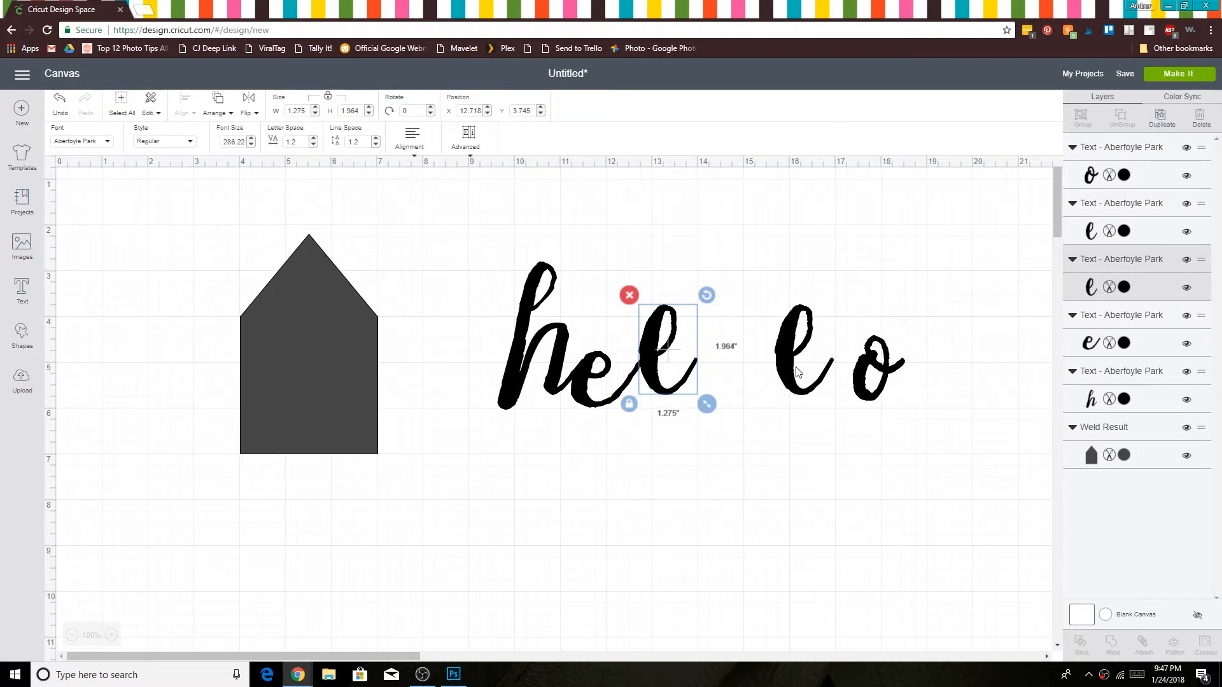
{"action": "left_click_drag", "start_coordinate": [797, 372], "coordinate": [699, 371]}
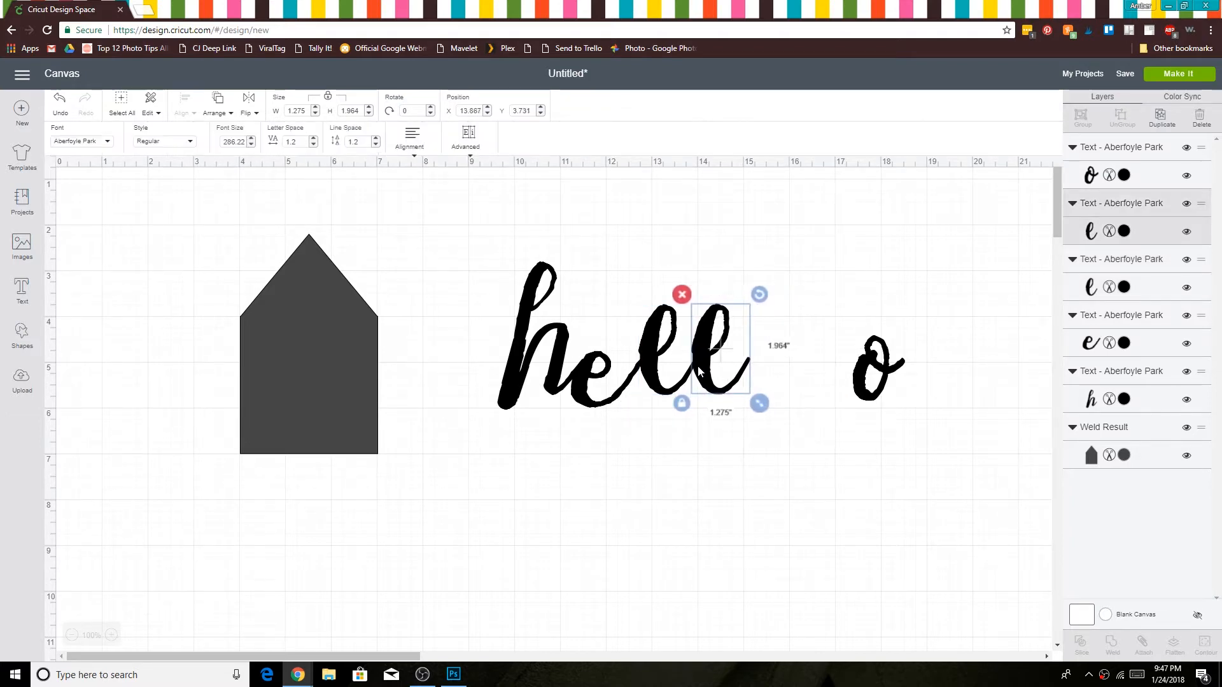
{"action": "left_click_drag", "start_coordinate": [868, 388], "coordinate": [757, 385]}
{"action": "left_click", "coordinate": [755, 458]}
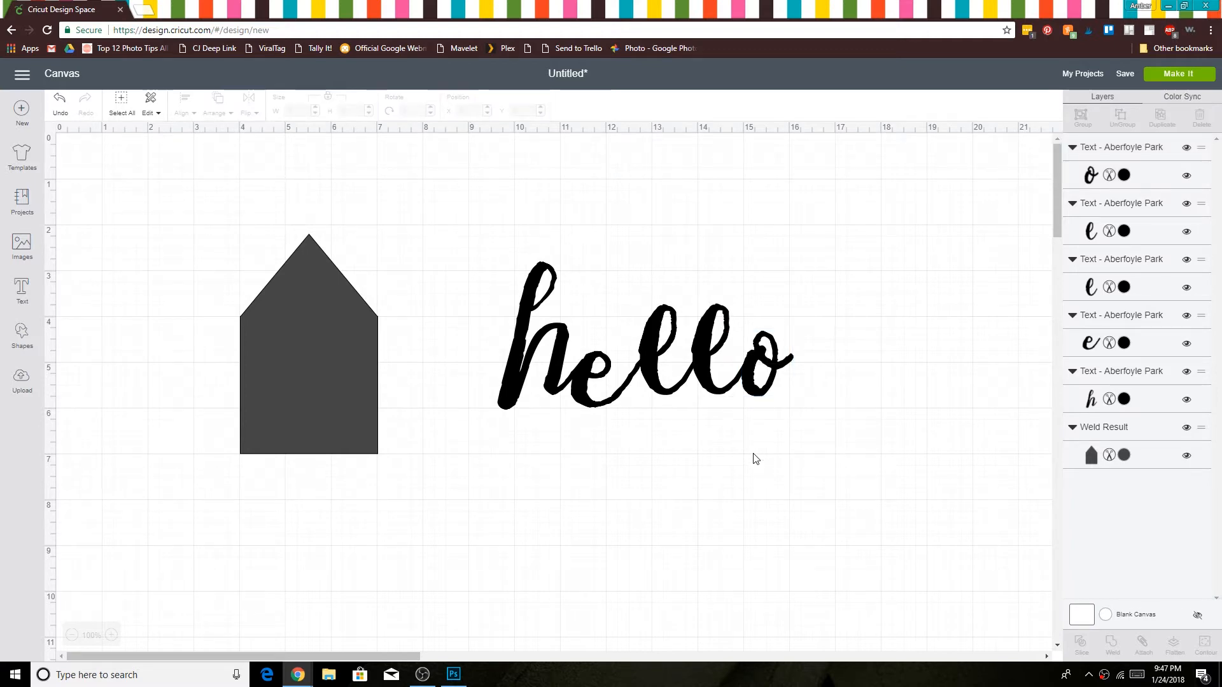
Step: Weld the five hello letters into one shape and move it to about X 10.69, Y 2.56
{"action": "left_click_drag", "start_coordinate": [770, 445], "coordinate": [484, 254]}
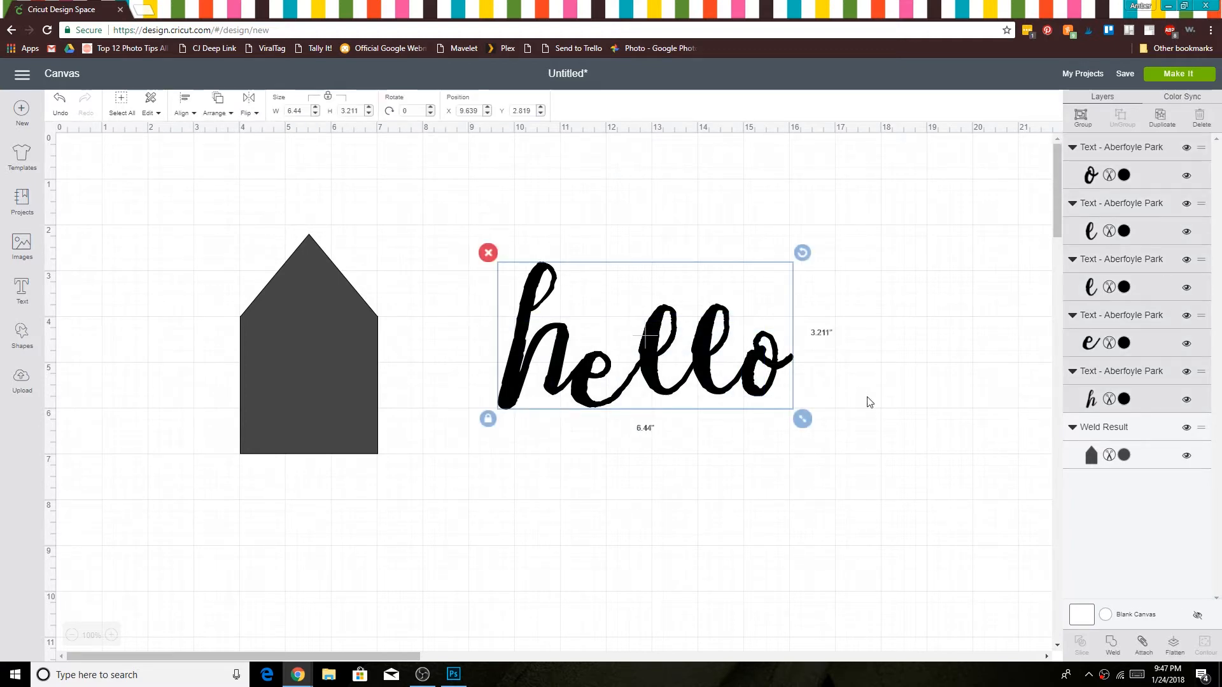
{"action": "left_click", "coordinate": [1111, 644]}
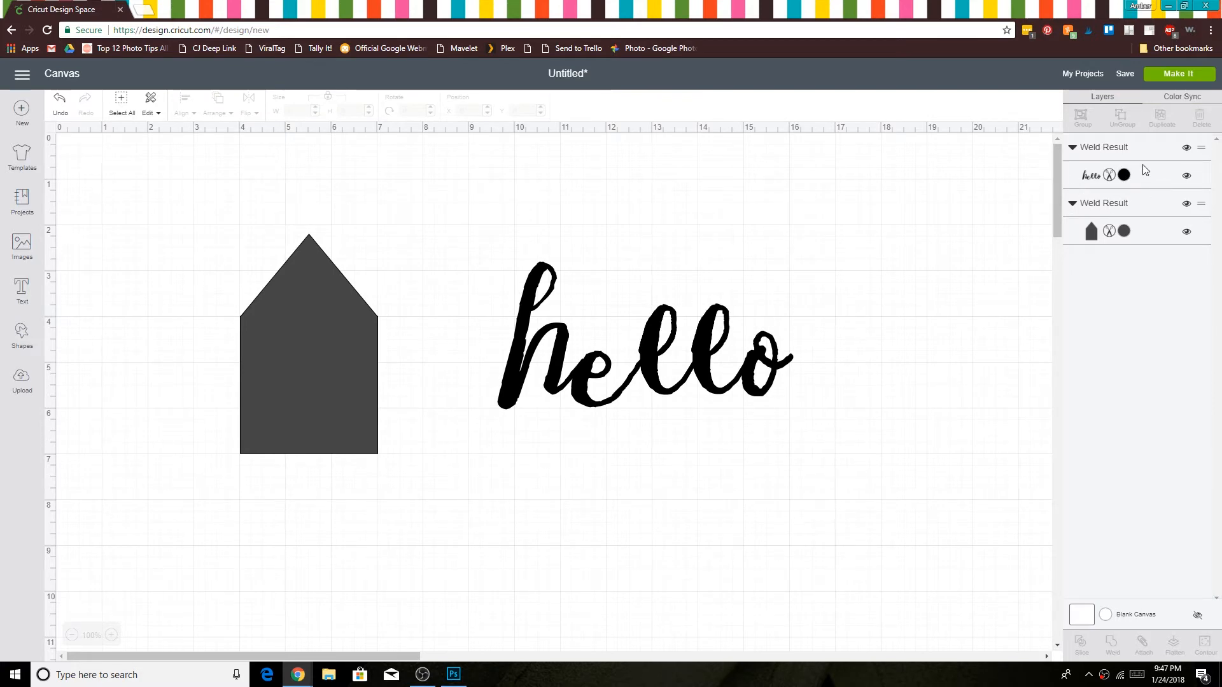
{"action": "left_click_drag", "start_coordinate": [649, 358], "coordinate": [696, 346]}
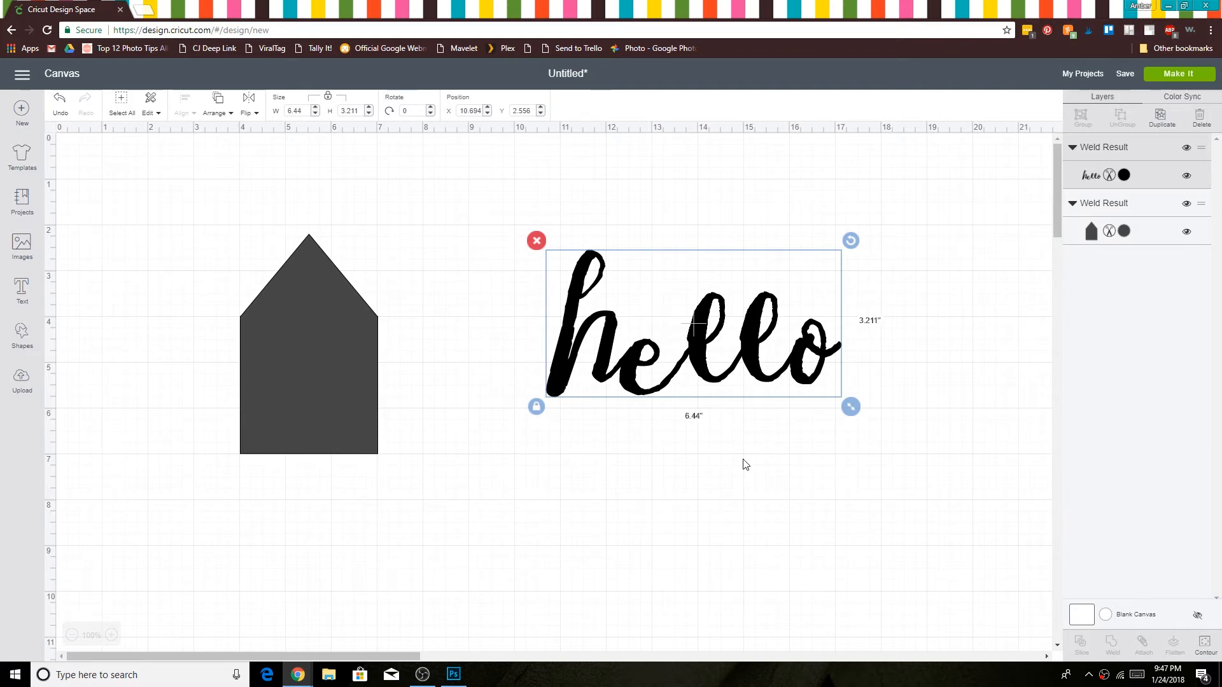
{"action": "left_click", "coordinate": [873, 464]}
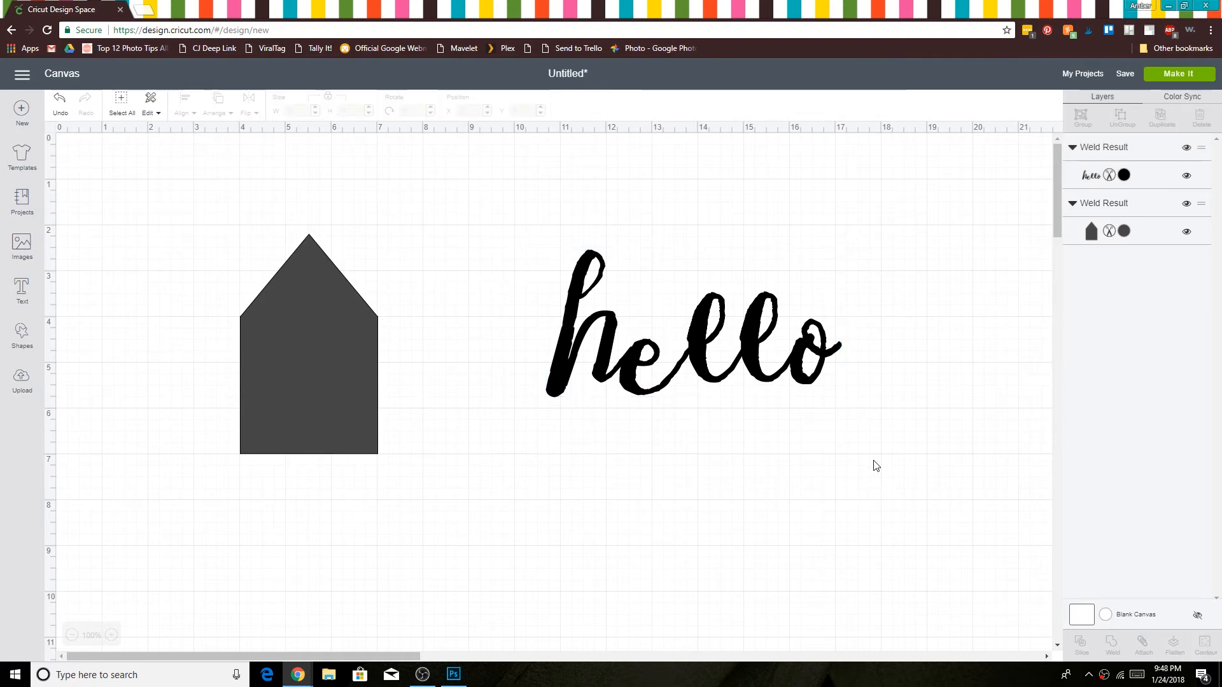